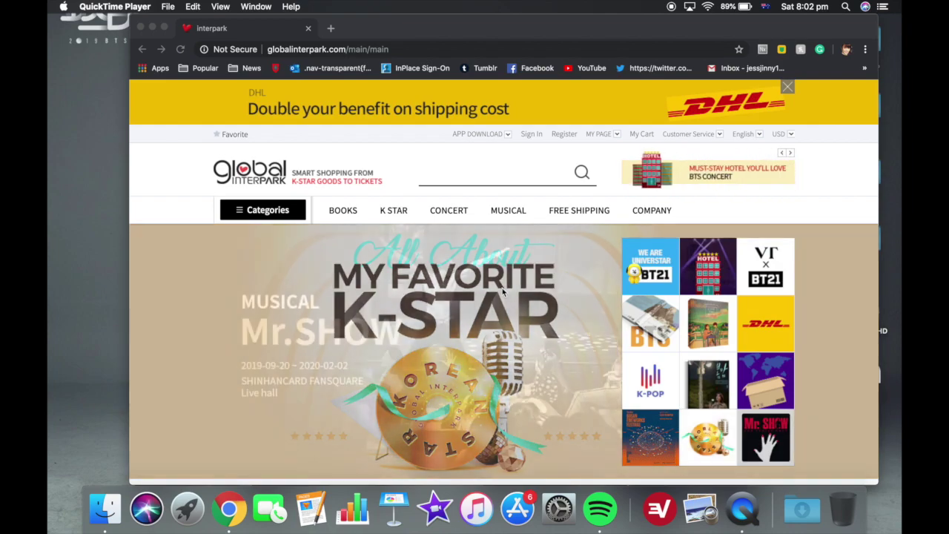
# Step: Sign in to the Global Interpark account from the top links
pyautogui.scroll(-1, 502, 292)
pyautogui.scroll(-3, 502, 291)
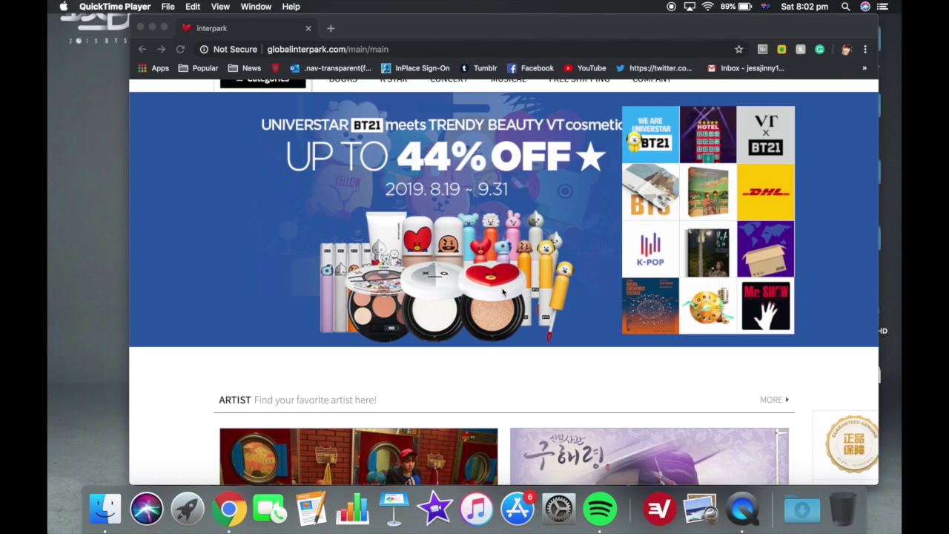
pyautogui.scroll(3, 522, 381)
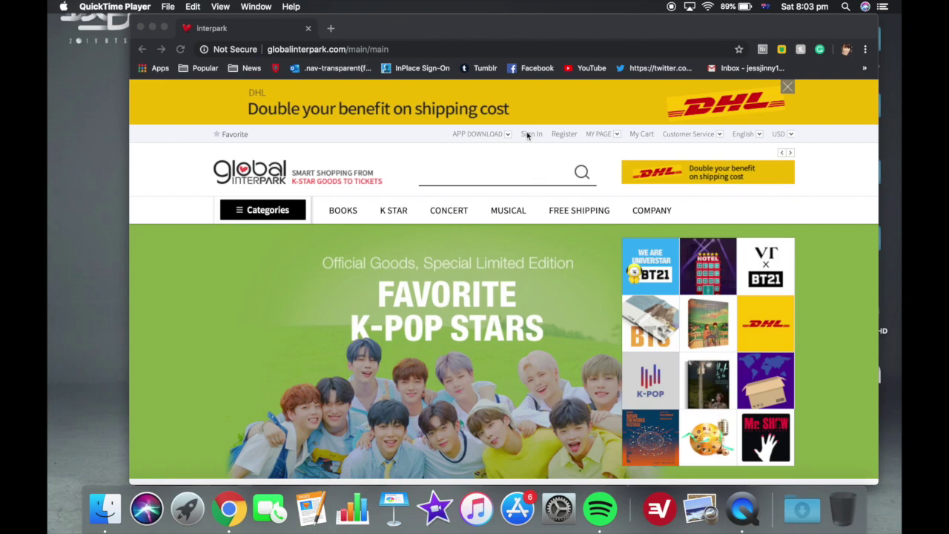
pyautogui.click(535, 146)
pyautogui.click(531, 134)
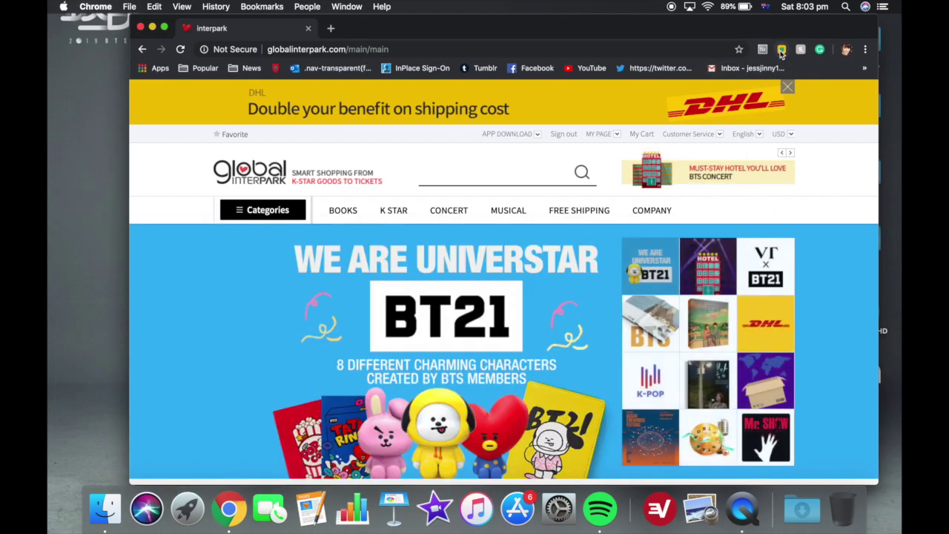
# Step: Confirm in the Superblock popup that ad blocking is disabled for this site
pyautogui.click(782, 50)
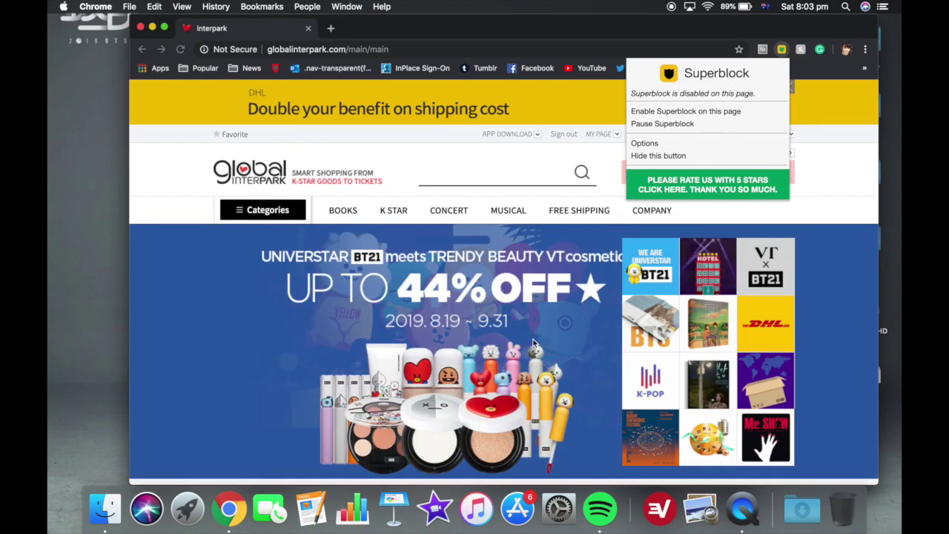
pyautogui.click(781, 50)
pyautogui.scroll(-3, 454, 161)
pyautogui.scroll(1, 455, 161)
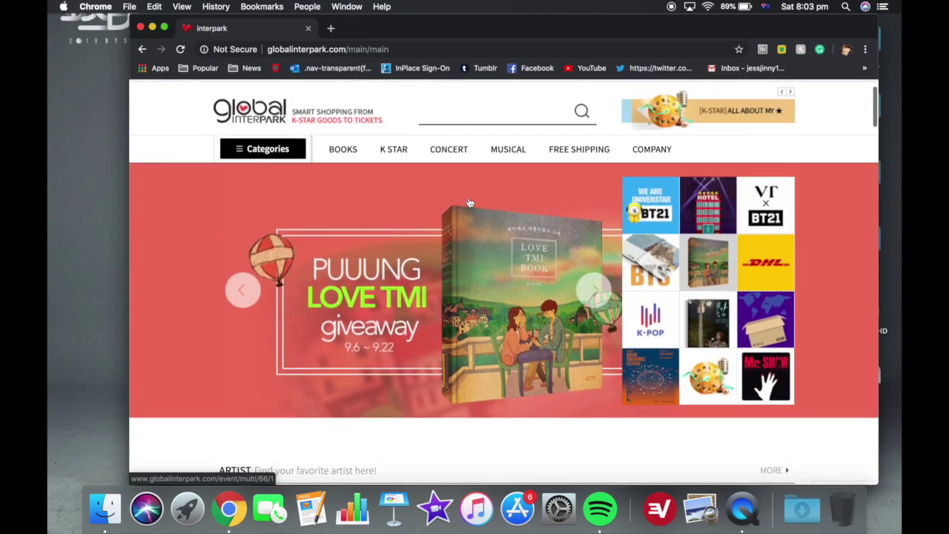
# Step: Open the CONCERT category listing and browse its events
pyautogui.click(451, 149)
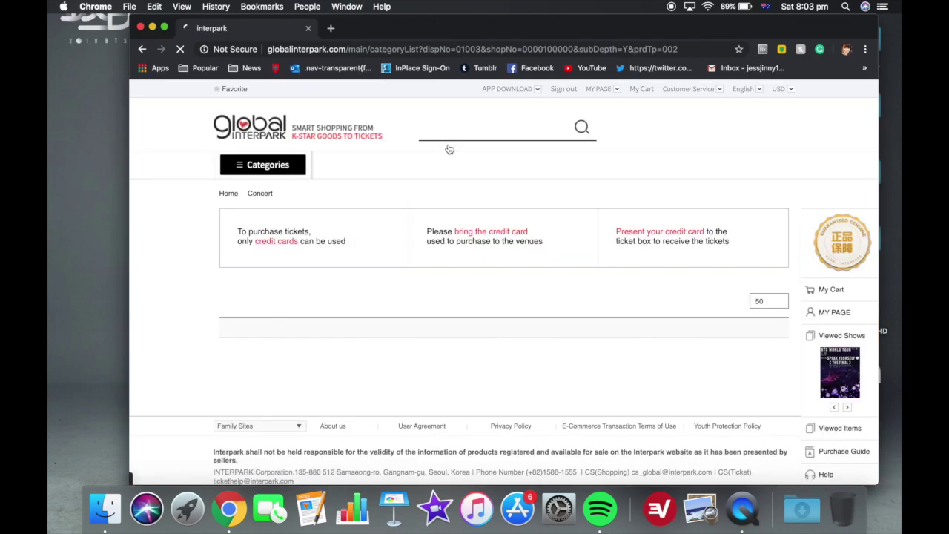
pyautogui.scroll(-5, 445, 356)
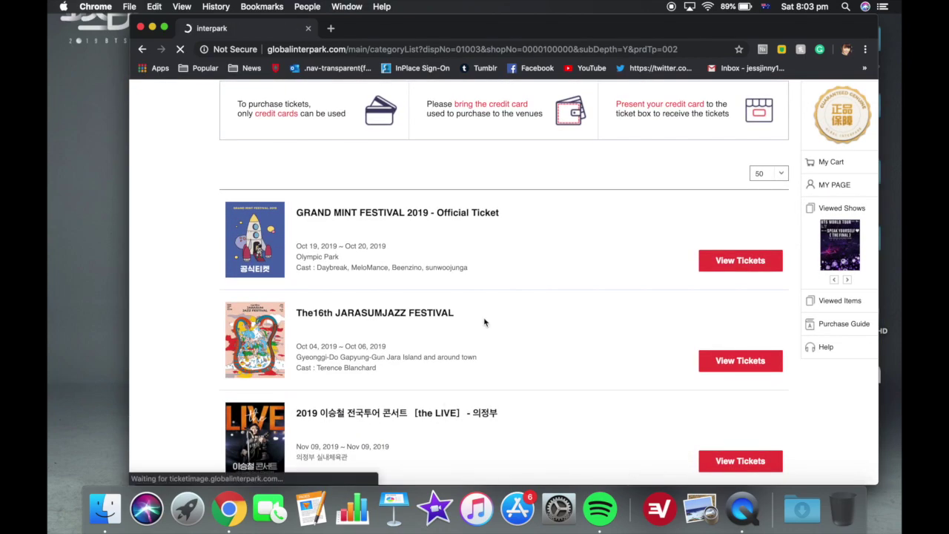
pyautogui.scroll(-2, 529, 310)
pyautogui.scroll(-1, 528, 311)
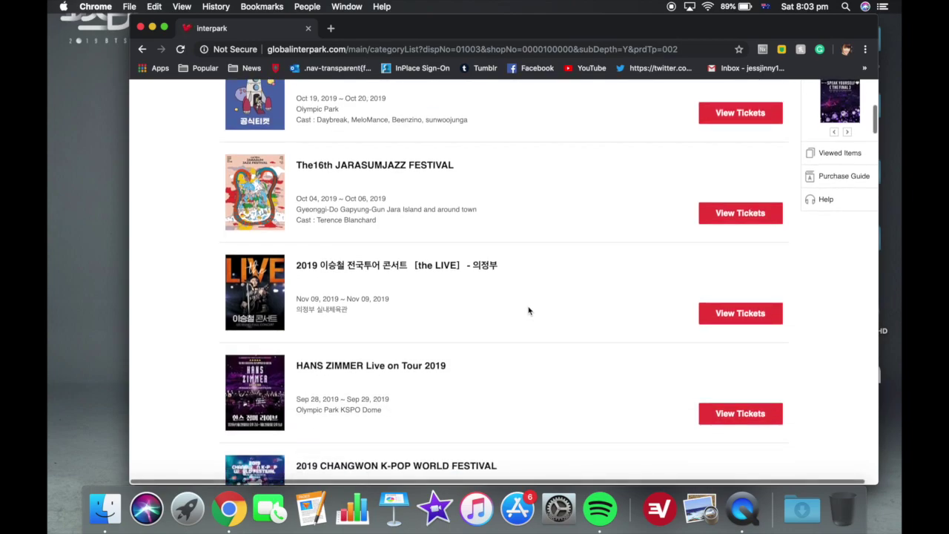
pyautogui.scroll(5, 529, 311)
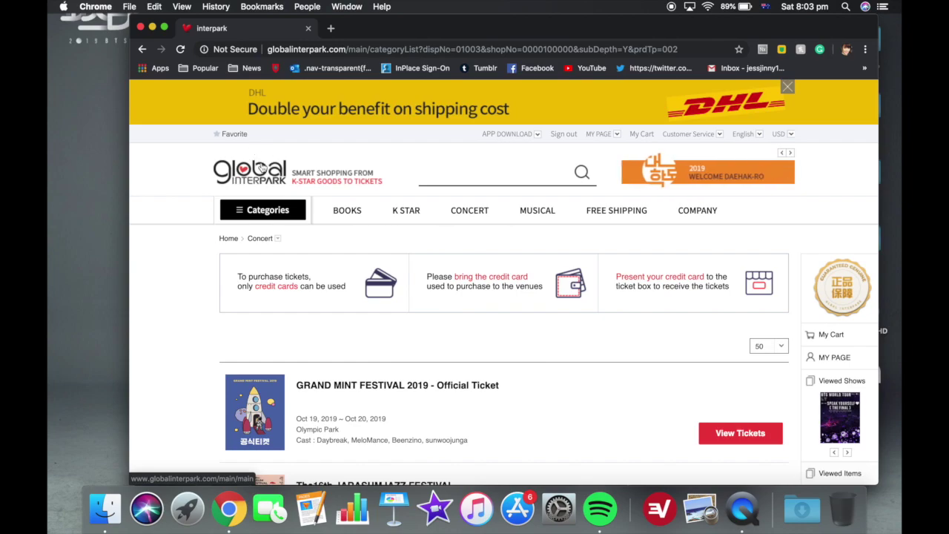
# Step: Go back to the home page and scroll down to the on-sale concert listings
pyautogui.click(279, 189)
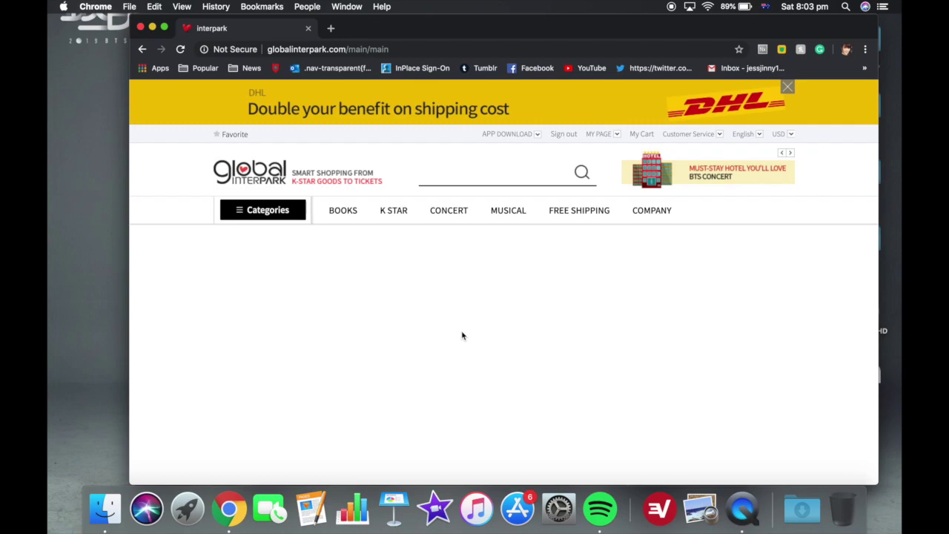
pyautogui.scroll(-10, 462, 336)
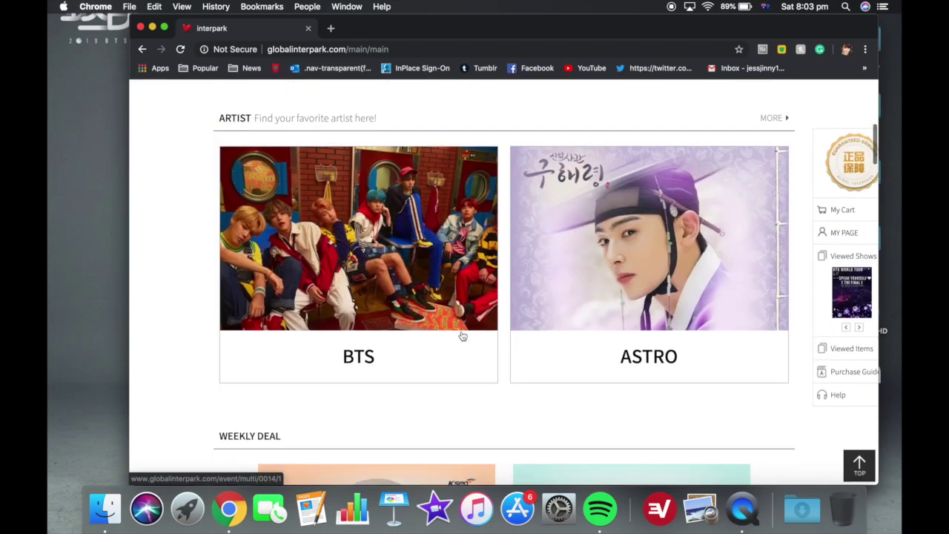
pyautogui.scroll(-10, 462, 335)
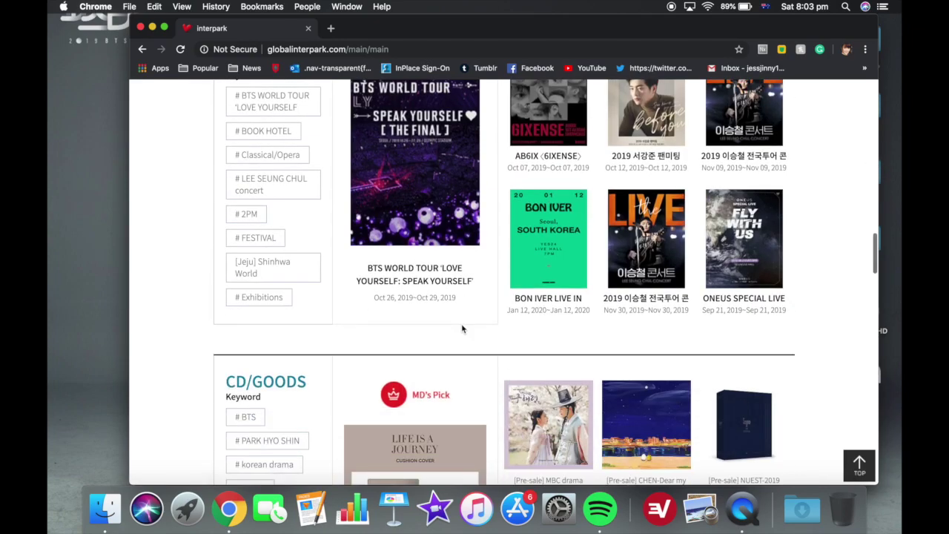
pyautogui.scroll(3, 462, 328)
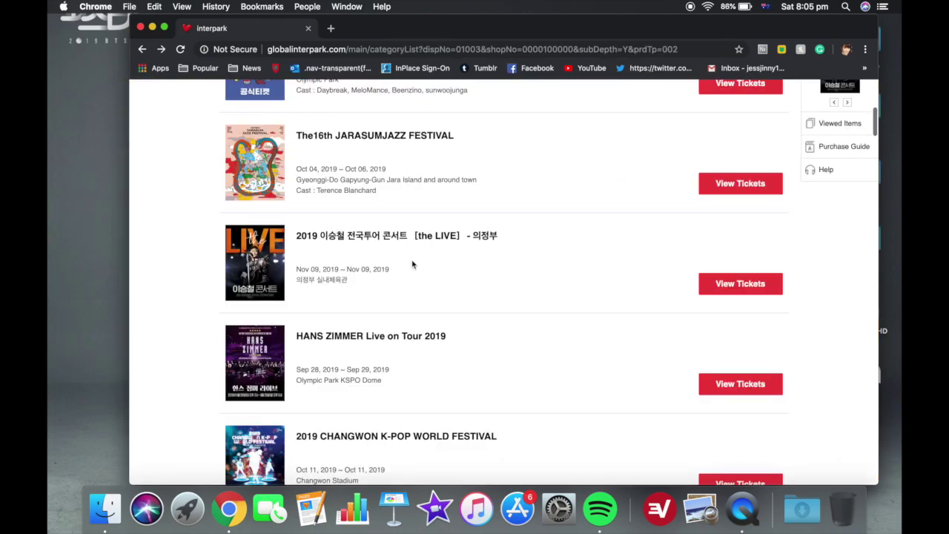
pyautogui.scroll(-1, 413, 264)
pyautogui.hscroll(-3, 413, 265)
pyautogui.scroll(-2, 413, 264)
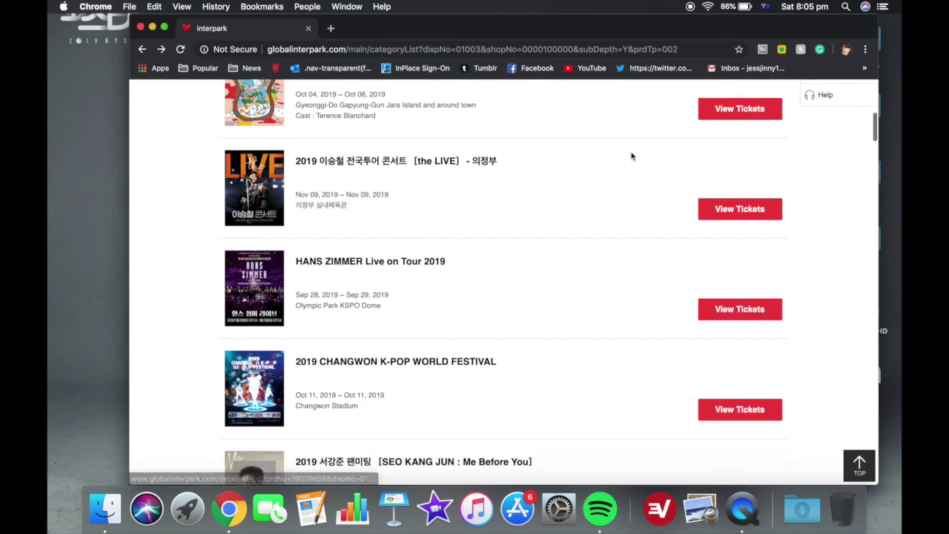
# Step: Open the LIVE concert's ticket page and look through its details
pyautogui.click(774, 211)
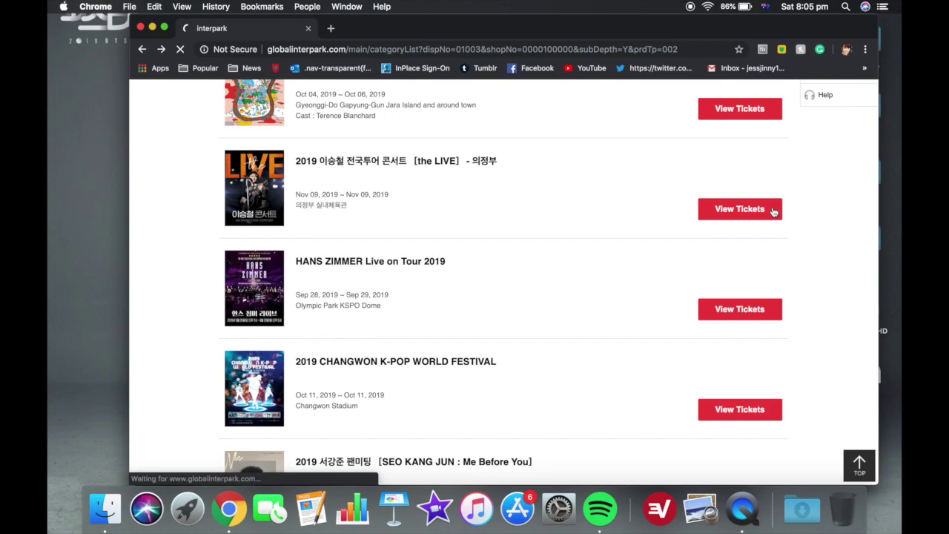
pyautogui.scroll(-3, 424, 339)
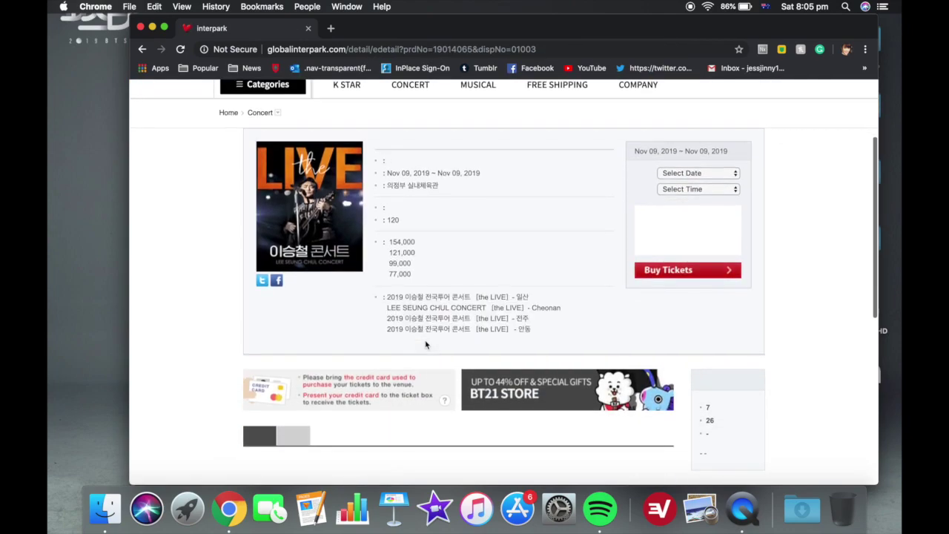
pyautogui.scroll(-1, 475, 208)
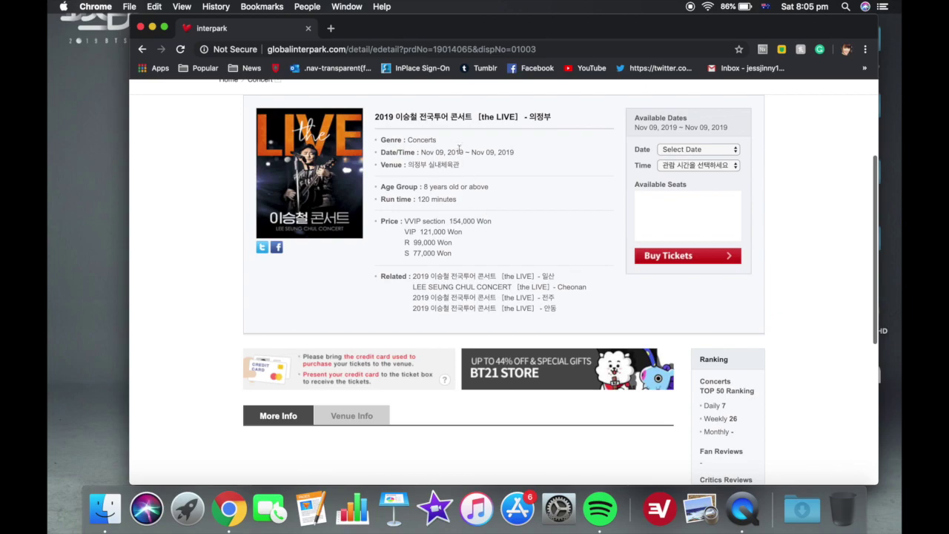
pyautogui.scroll(-5, 513, 296)
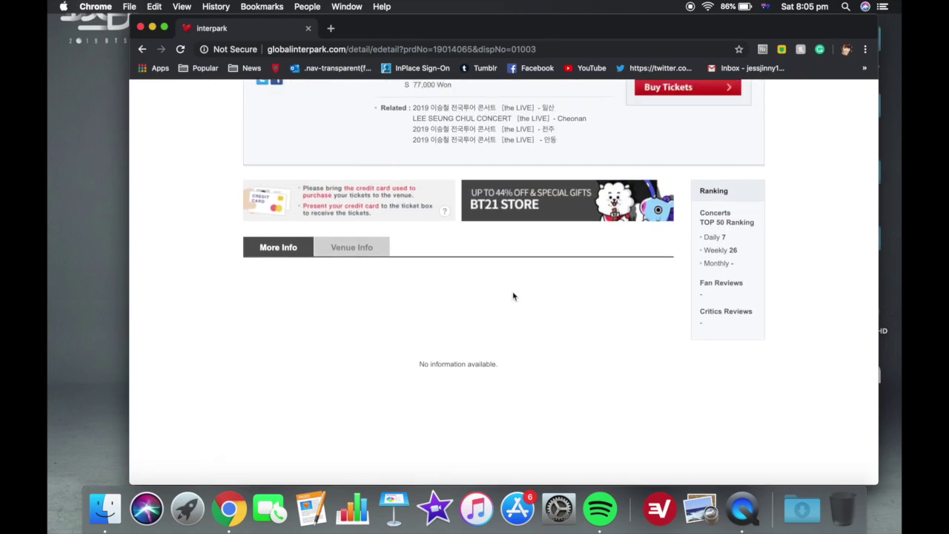
pyautogui.scroll(10, 513, 296)
# Step: Choose the Sat, Nov 09, 2019 performance at 6:00 PM
pyautogui.click(723, 246)
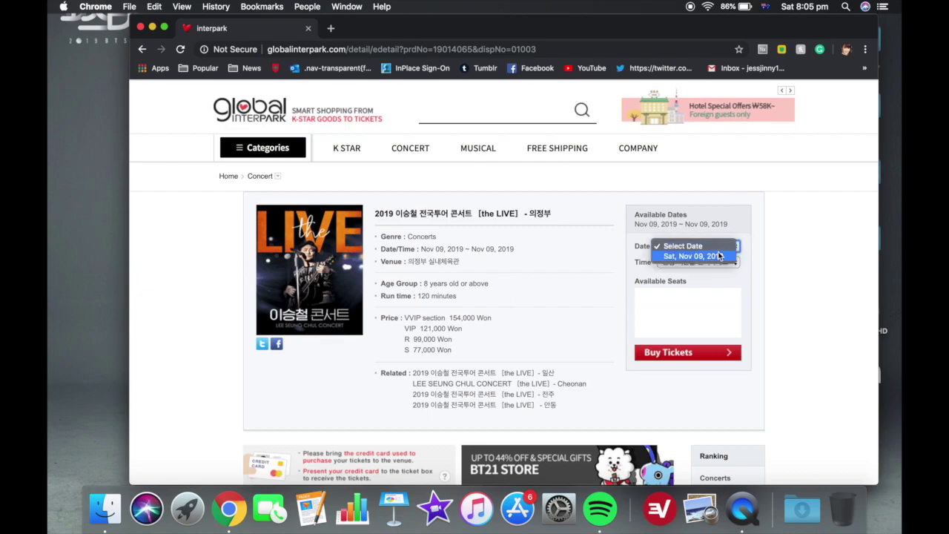
pyautogui.click(705, 256)
pyautogui.click(697, 263)
pyautogui.click(690, 273)
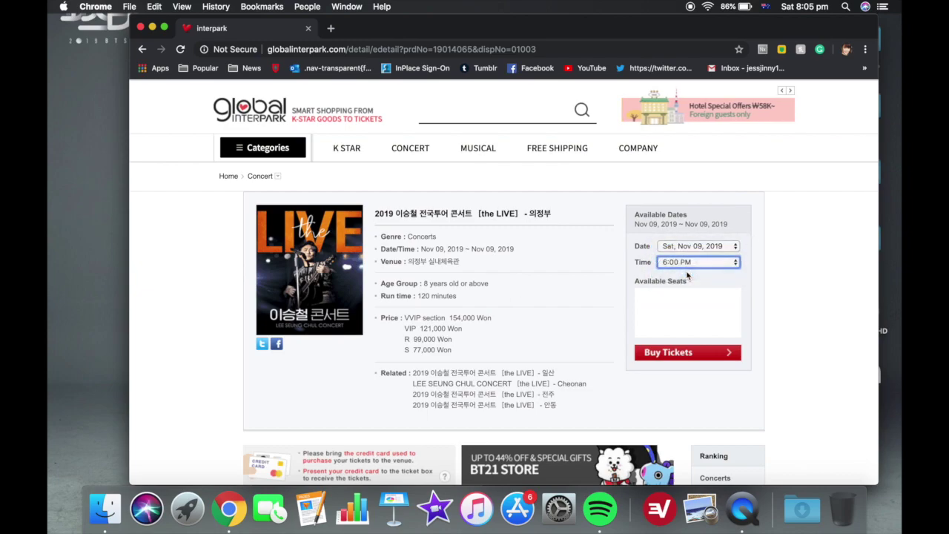
pyautogui.click(697, 263)
pyautogui.click(758, 282)
# Step: Check the per-section seat counts and start booking the chosen show
pyautogui.moveTo(637, 298); pyautogui.dragTo(689, 326)
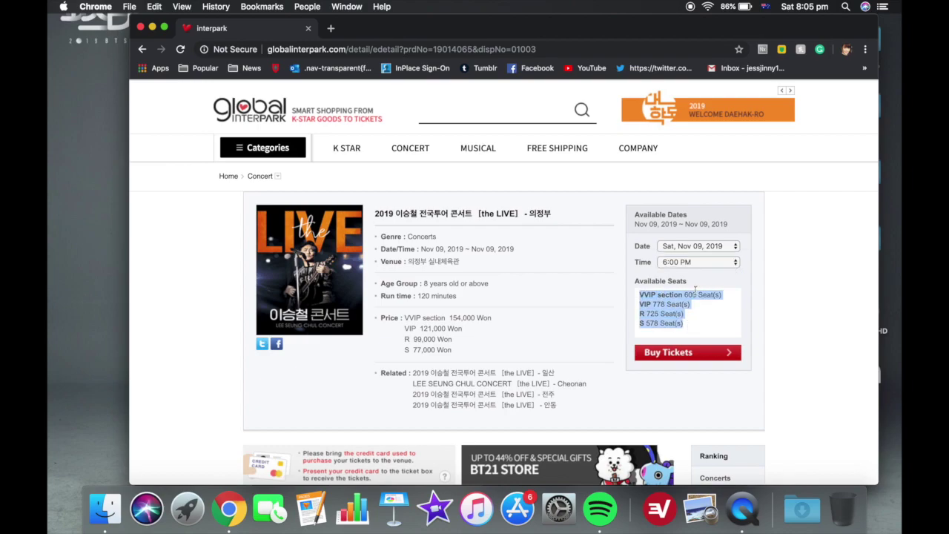
pyautogui.click(702, 330)
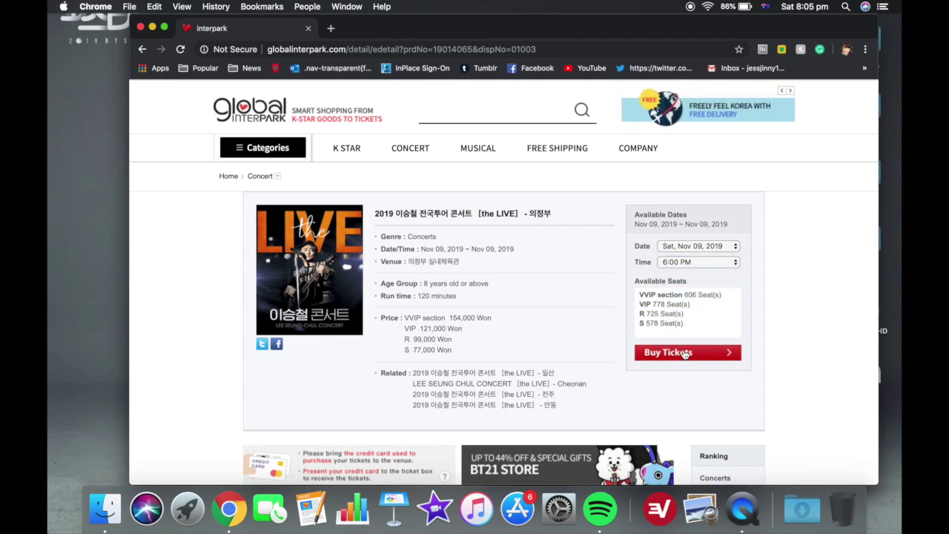
pyautogui.click(685, 353)
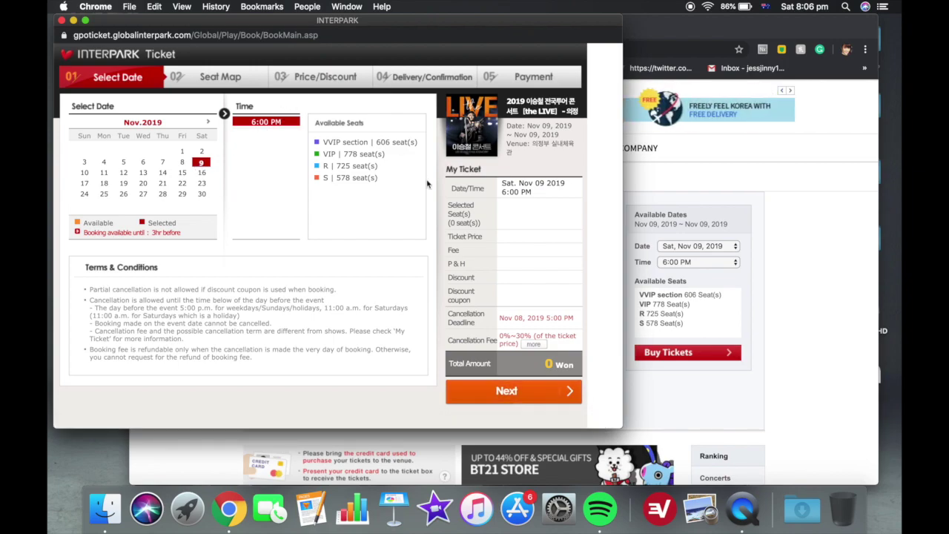
# Step: Advance the booking popup to the Seat Map step
pyautogui.click(490, 394)
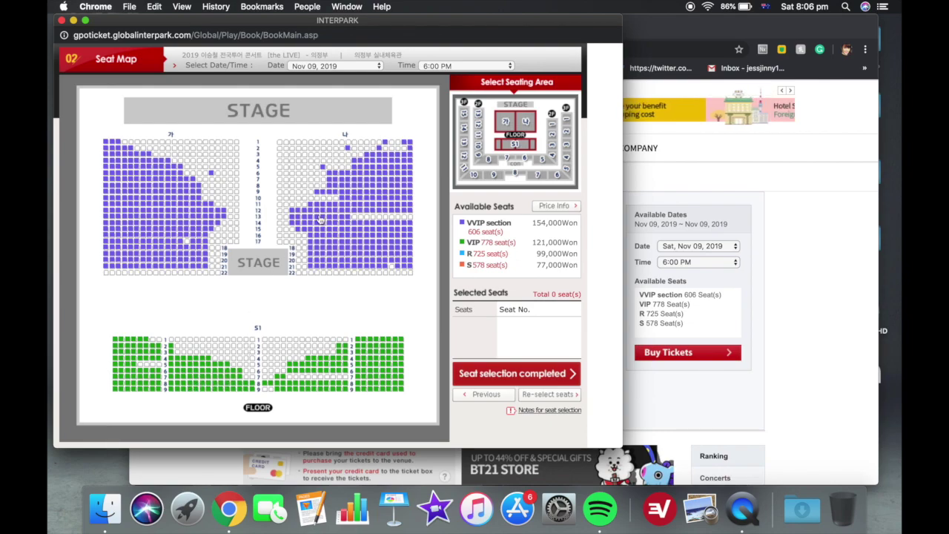
# Step: Pick VVIP floor seat Row 9, 7 in section 나 and complete seat selection
pyautogui.click(481, 176)
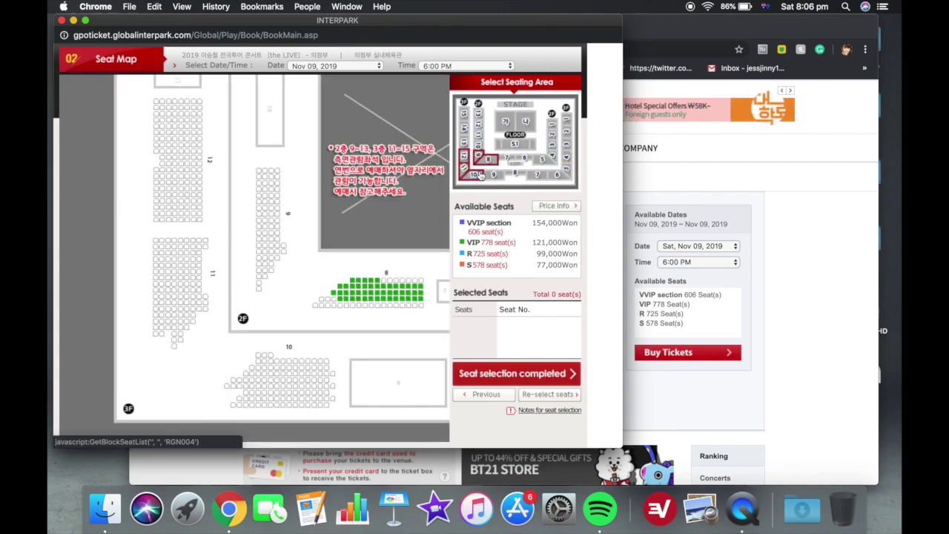
pyautogui.click(553, 178)
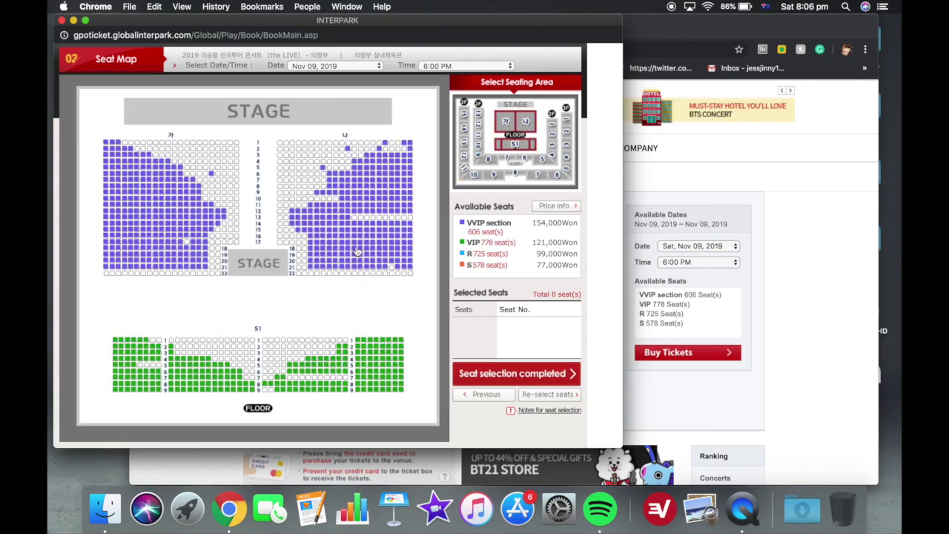
pyautogui.click(317, 194)
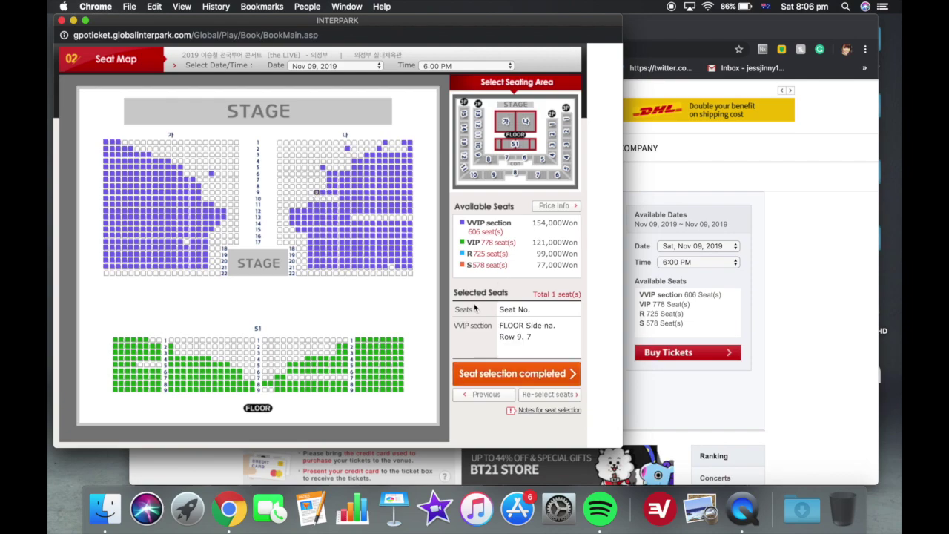
pyautogui.moveTo(456, 307); pyautogui.dragTo(514, 336)
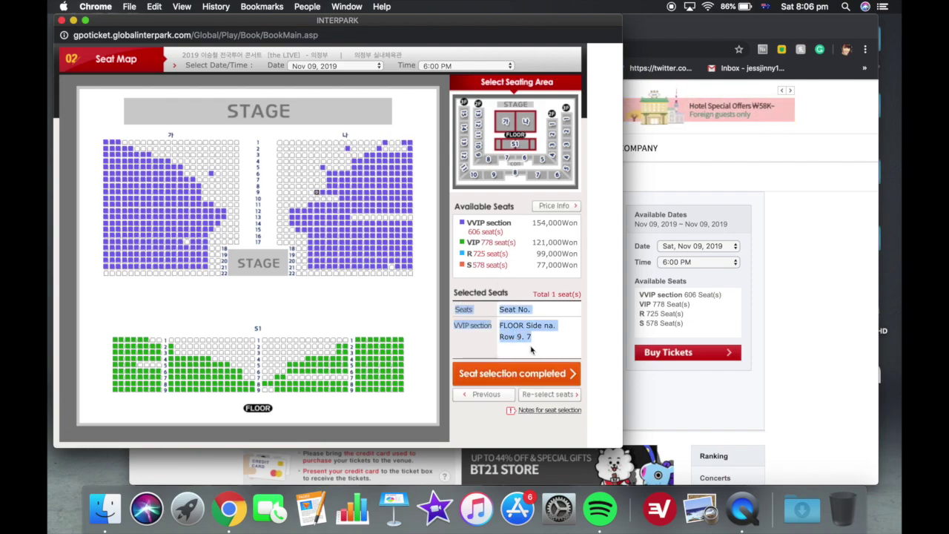
pyautogui.click(539, 345)
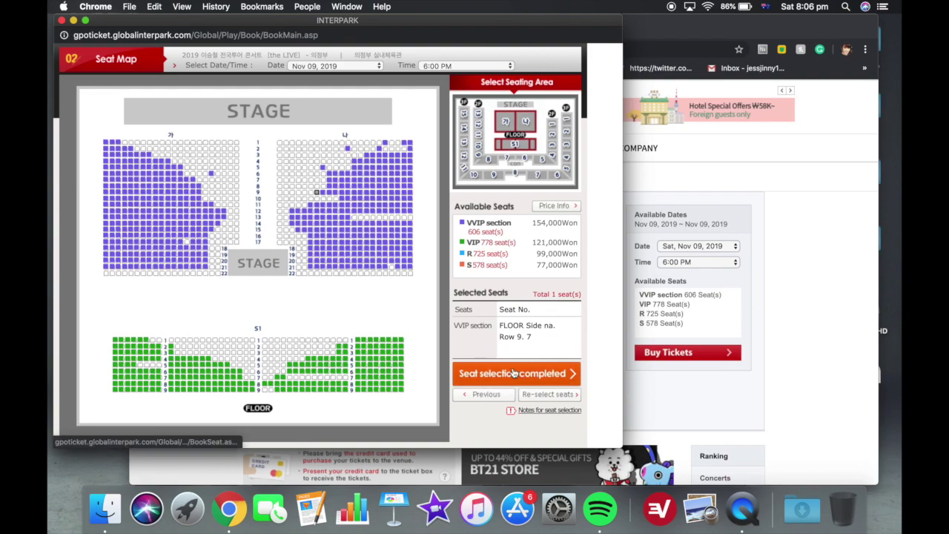
pyautogui.click(554, 376)
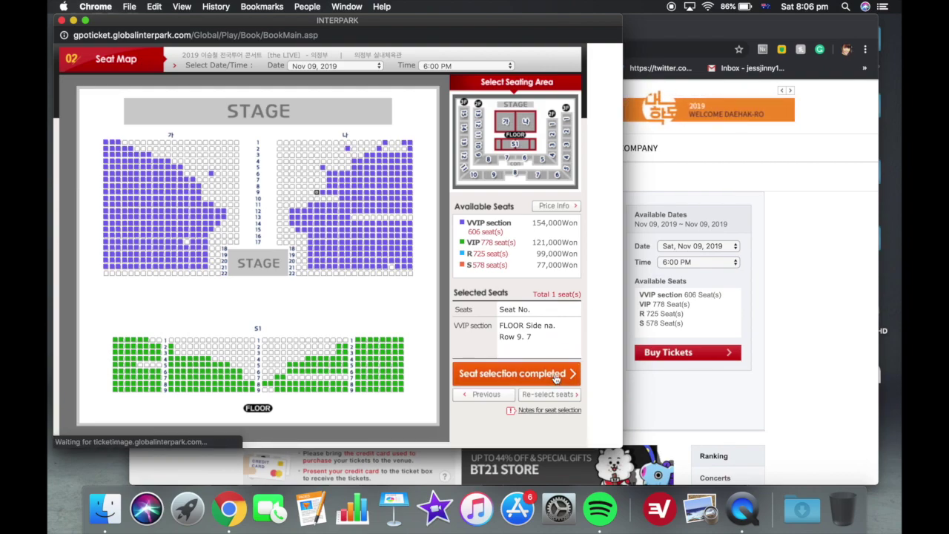
pyautogui.click(401, 132)
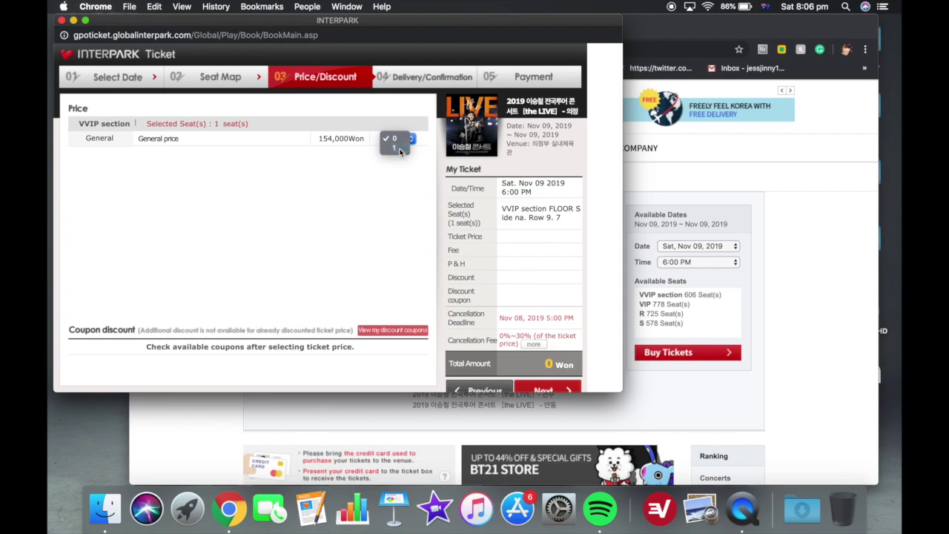
# Step: Book one General-price ticket and continue past delivery to Payment, totalling 156,000 Won
pyautogui.click(394, 145)
pyautogui.click(547, 388)
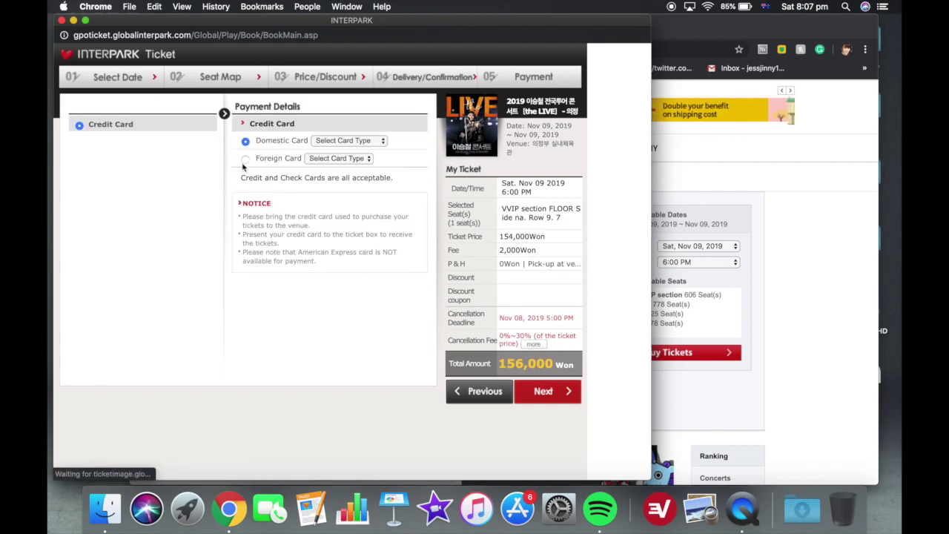
# Step: Switch the credit card payment to a Foreign Card of type Visa
pyautogui.click(339, 143)
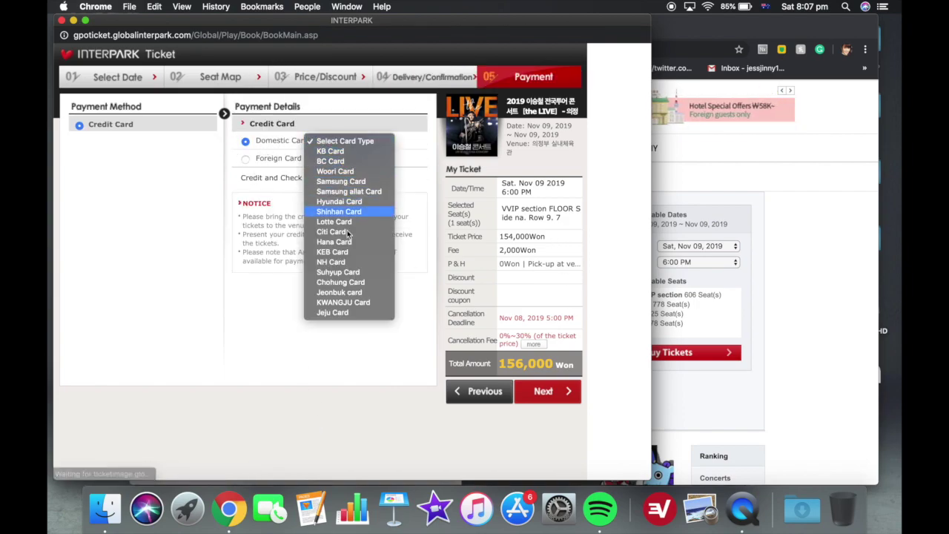
pyautogui.click(257, 214)
pyautogui.click(245, 158)
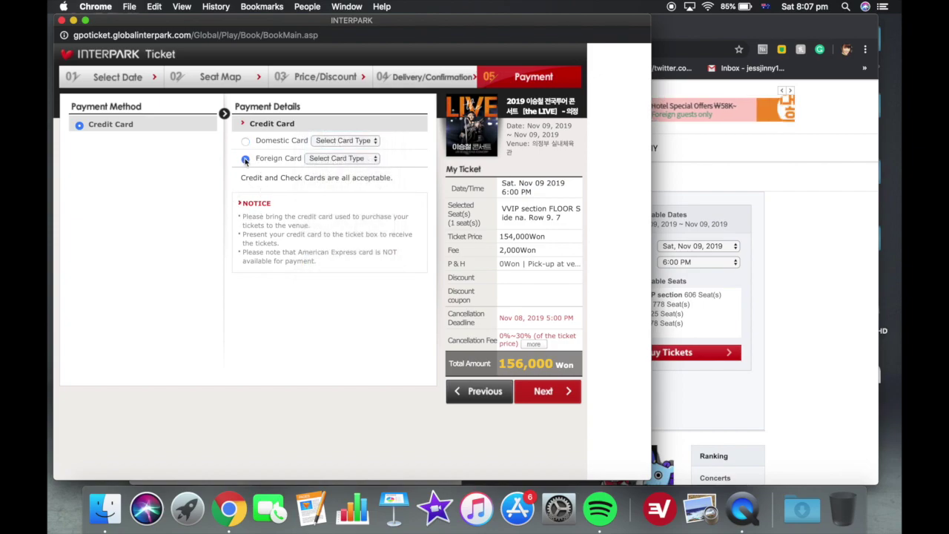
pyautogui.click(343, 163)
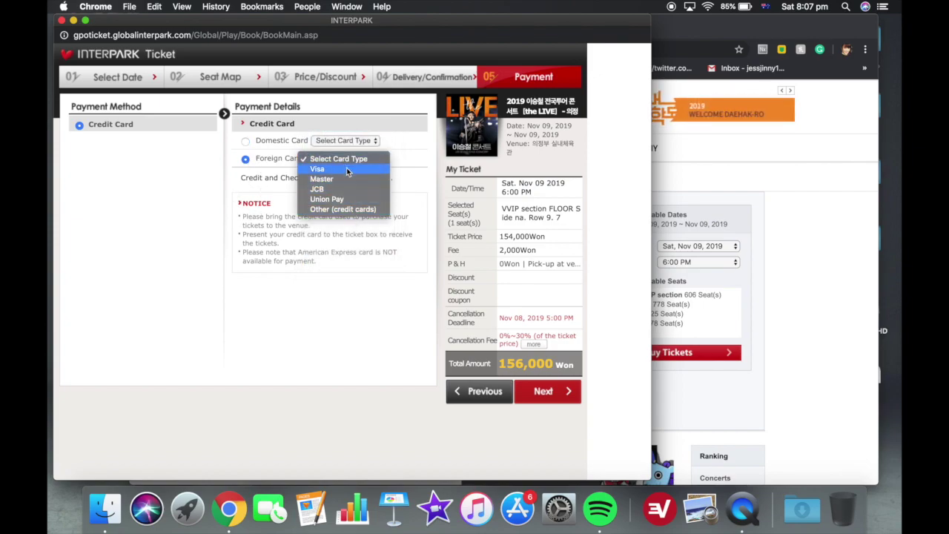
pyautogui.click(346, 169)
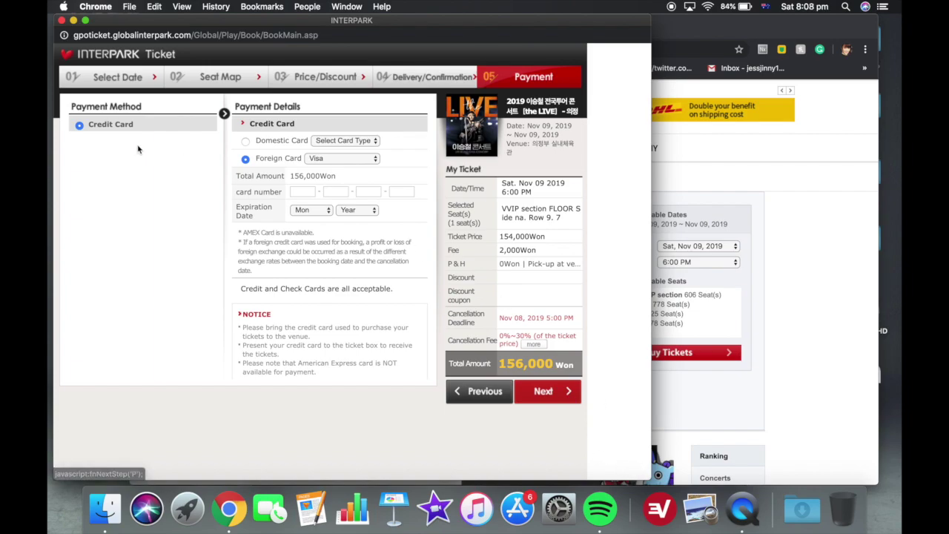
# Step: Close the booking window and open the BTS World Tour 'Speak Yourself' concert page
pyautogui.click(62, 21)
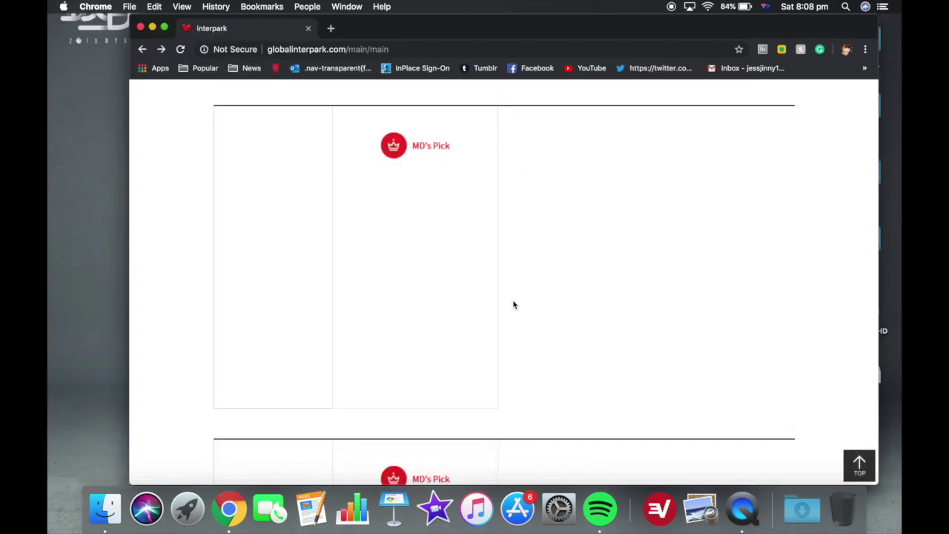
pyautogui.scroll(-10, 510, 225)
pyautogui.scroll(-15, 510, 225)
pyautogui.scroll(20, 510, 225)
pyautogui.scroll(-20, 509, 225)
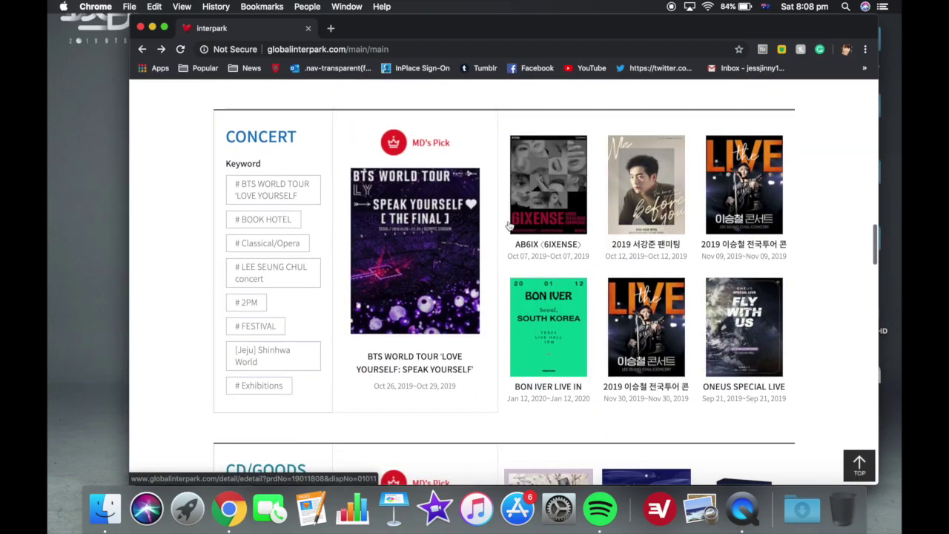
pyautogui.click(510, 226)
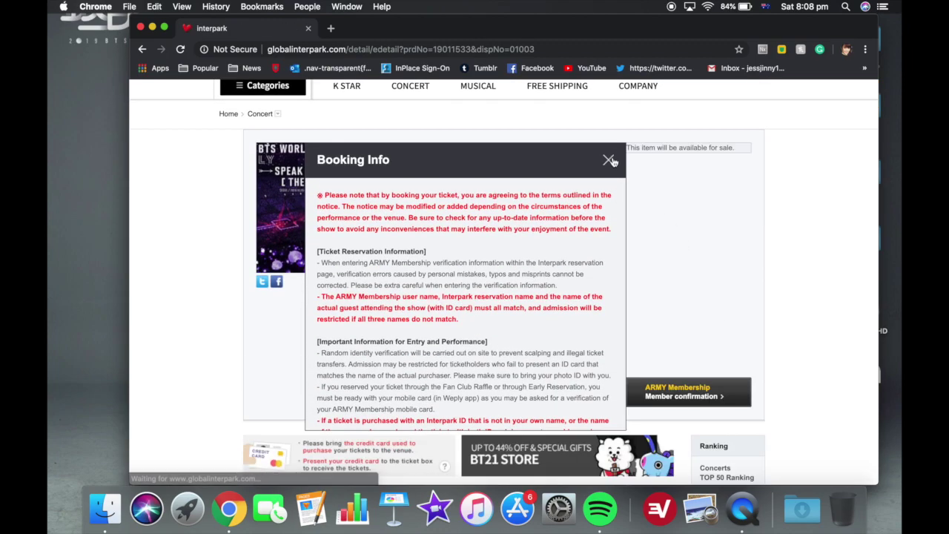
# Step: Dismiss the booking notices and open the ARMY Membership member confirmation form
pyautogui.click(610, 161)
pyautogui.click(610, 157)
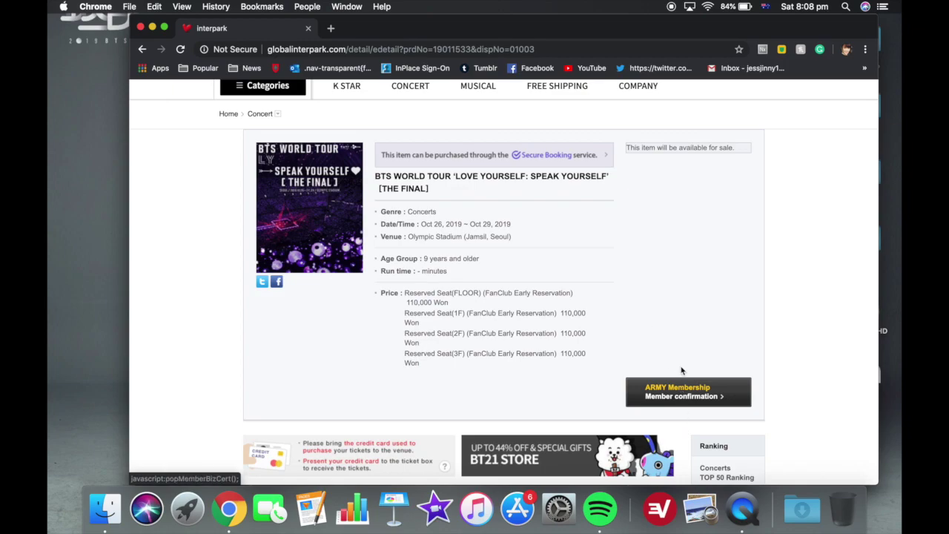
pyautogui.click(685, 396)
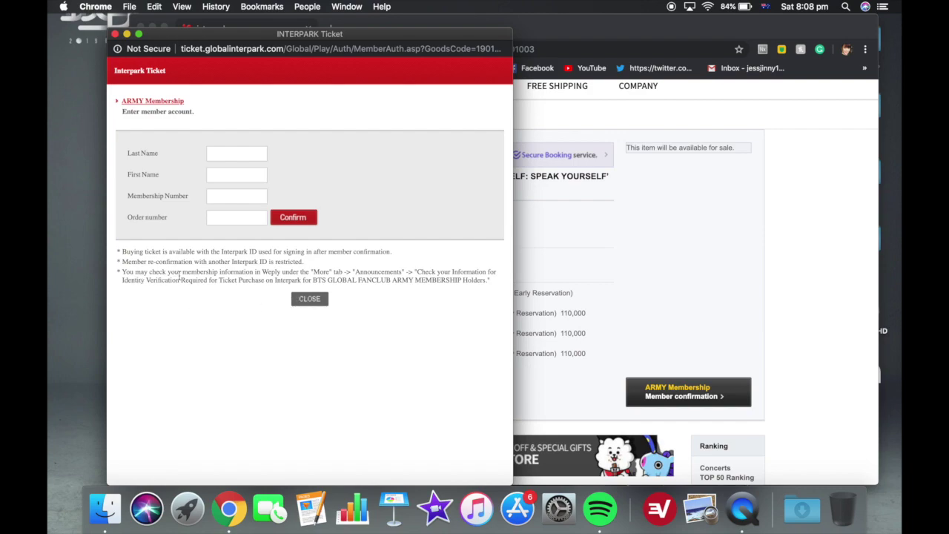
# Step: Review the ARMY Membership notice and fields, close the form, and return home
pyautogui.moveTo(123, 275); pyautogui.dragTo(498, 281)
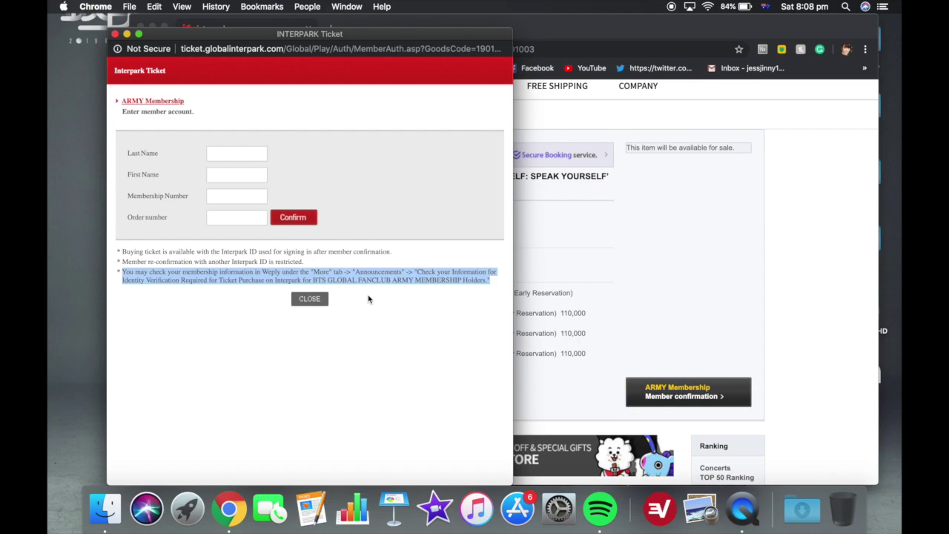
pyautogui.moveTo(123, 152); pyautogui.dragTo(258, 233)
pyautogui.click(258, 270)
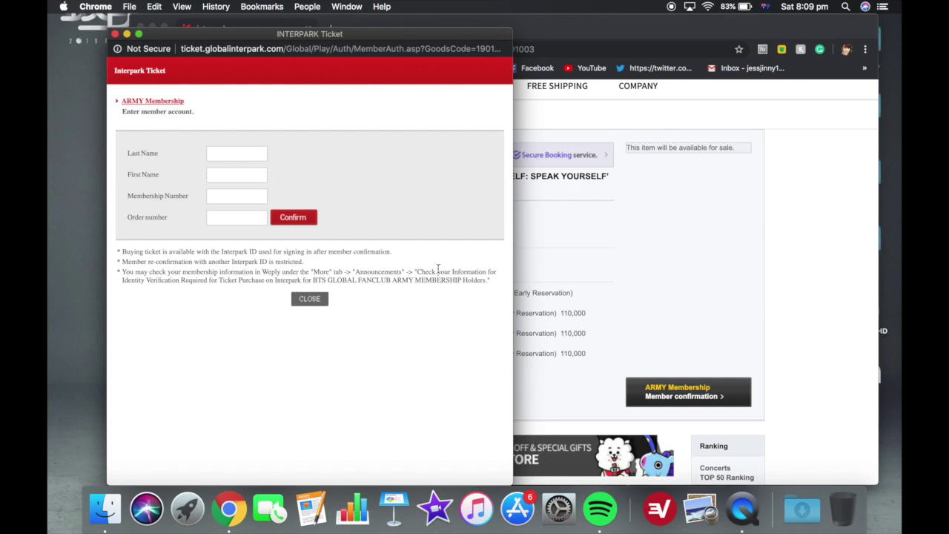
pyautogui.click(296, 299)
pyautogui.click(256, 172)
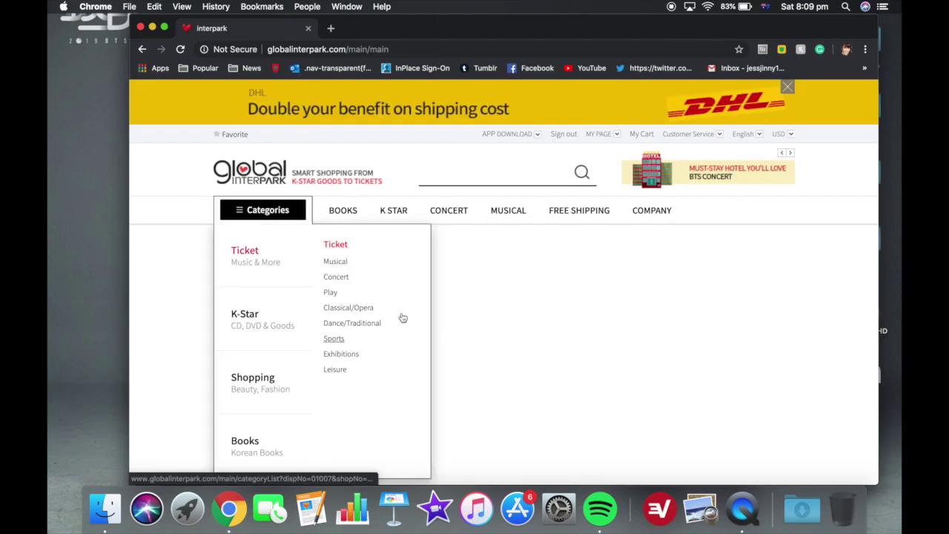
pyautogui.scroll(-5, 582, 294)
pyautogui.scroll(-10, 582, 293)
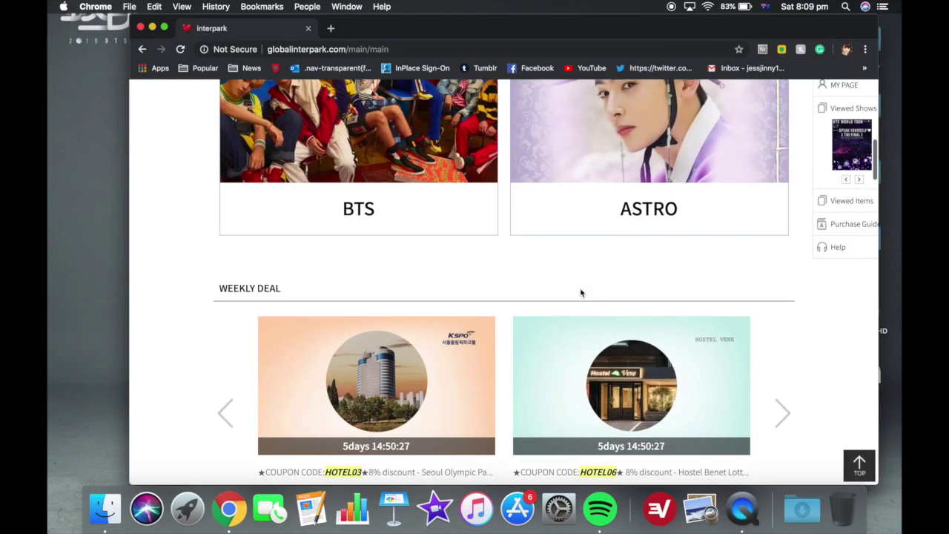
pyautogui.scroll(-5, 582, 294)
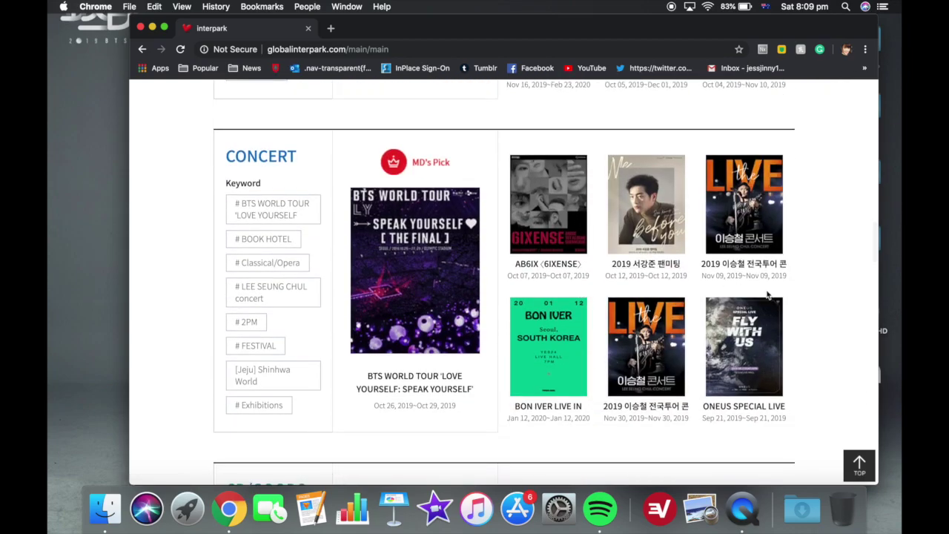
pyautogui.scroll(-5, 845, 292)
pyautogui.scroll(-10, 797, 319)
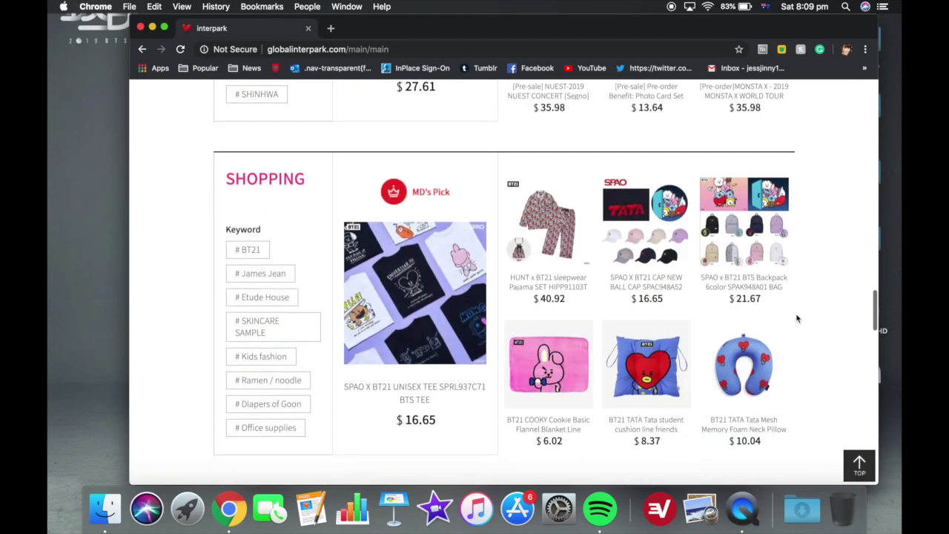